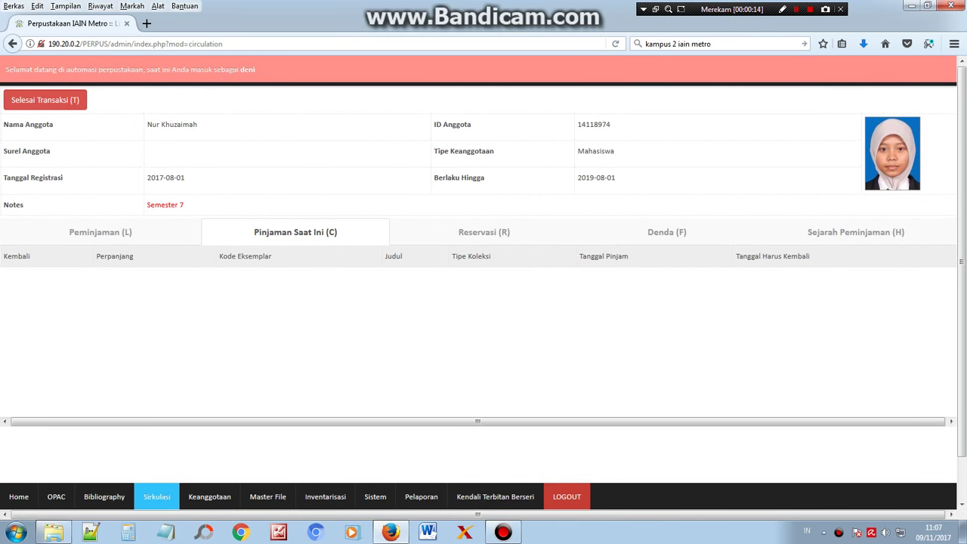
- Lend the copy with item code 201121897 to the member already open and finish the transaction
{"action": "key", "text": "alt+shift+l"}
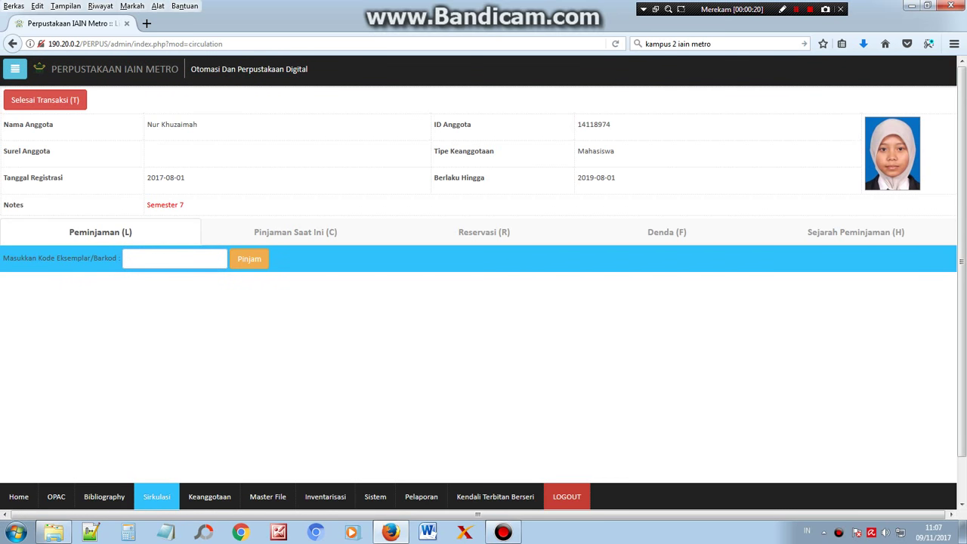
{"action": "type", "text": "201121897"}
{"action": "key", "text": "Return"}
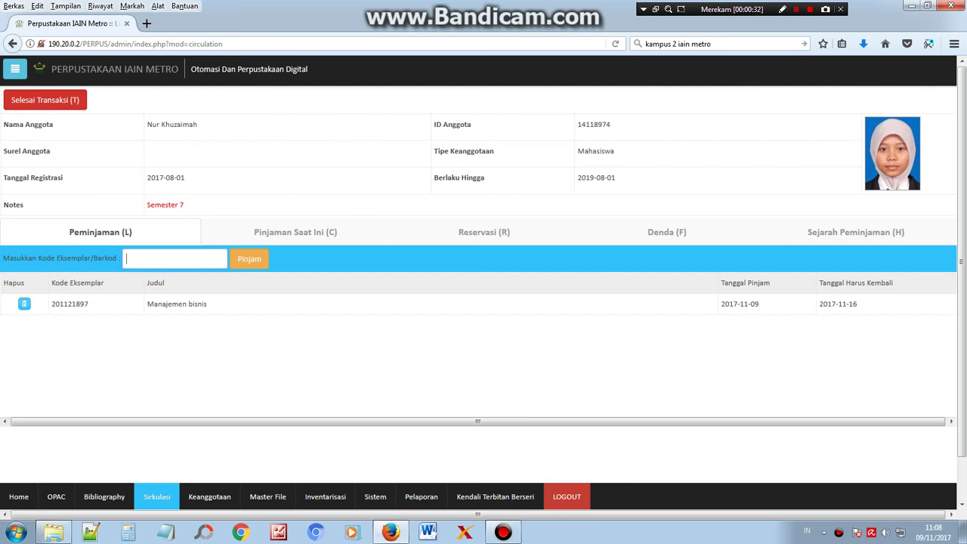
{"action": "key", "text": "alt+shift+t"}
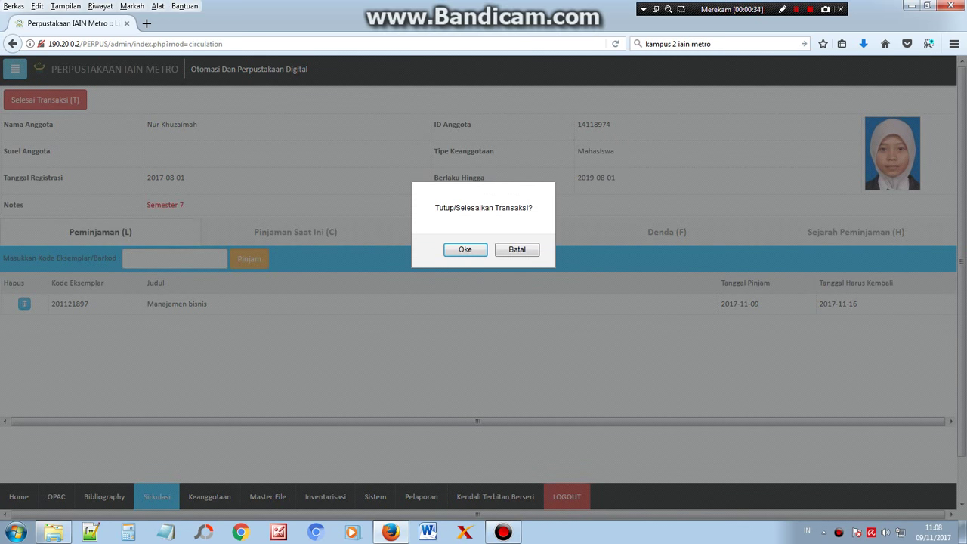
{"action": "key", "text": "Return"}
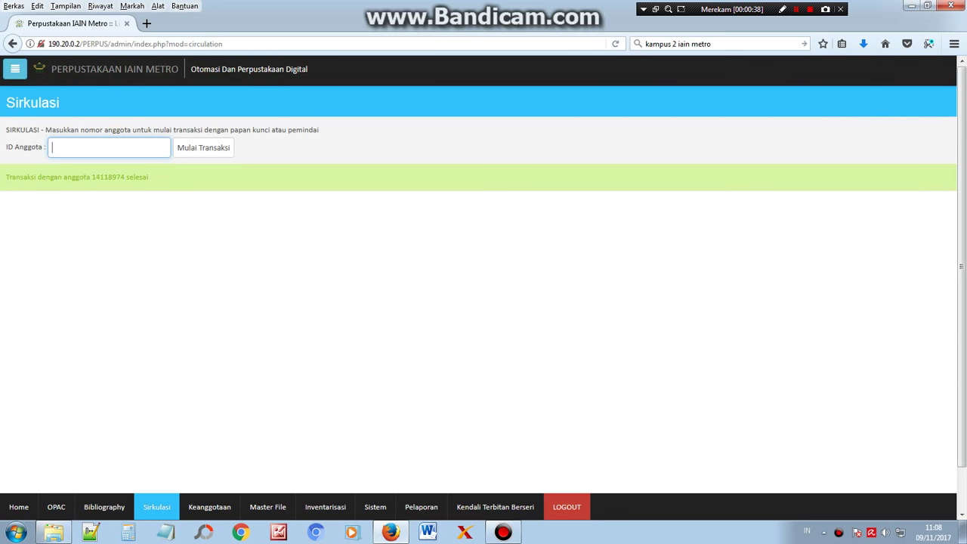
- Start a circulation transaction for the next borrower by entering the member ID
{"action": "type", "text": "14"}
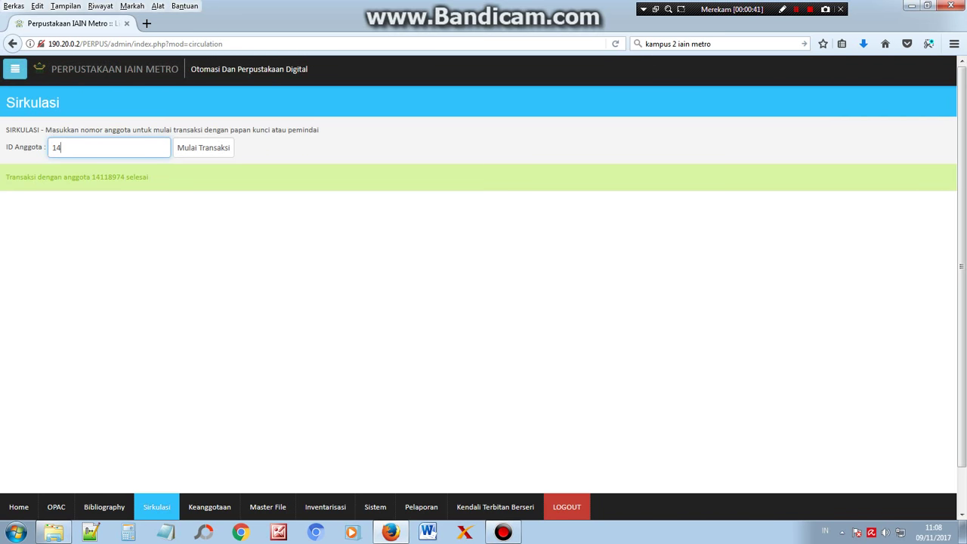
{"action": "type", "text": "11"}
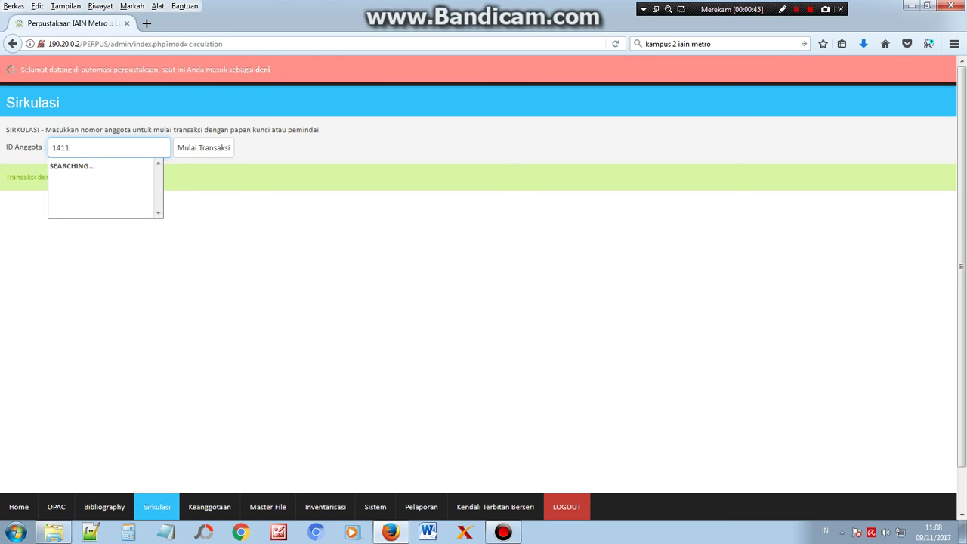
{"action": "type", "text": "4811"}
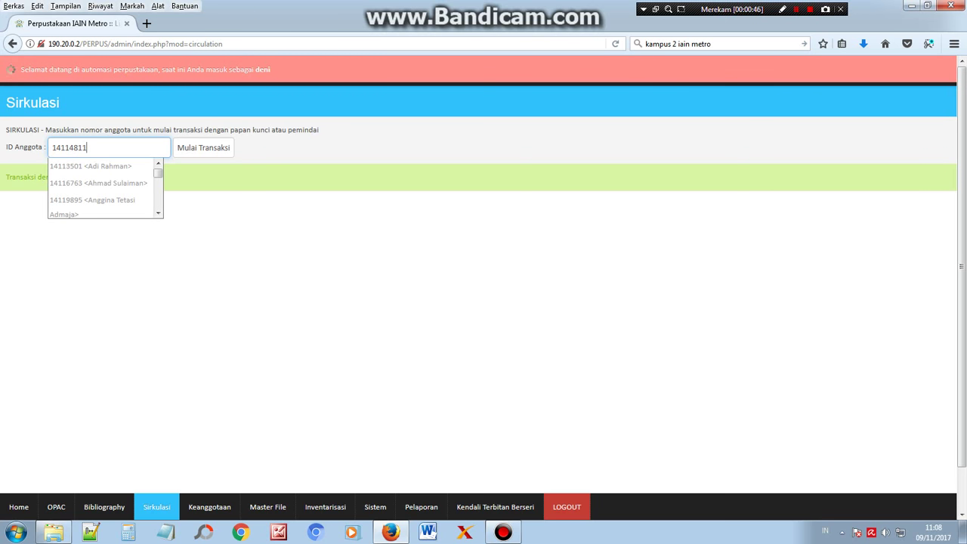
{"action": "key", "text": "Return"}
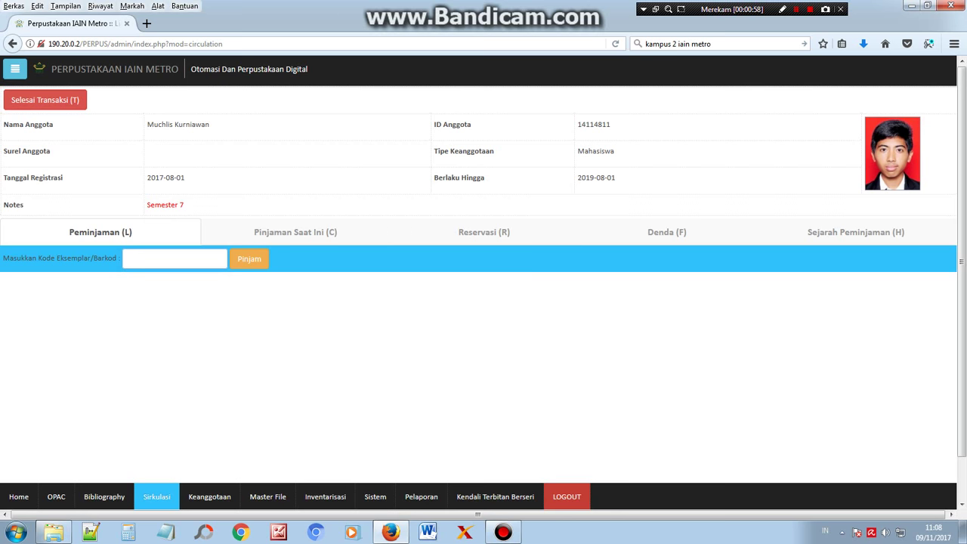
- Lend the copies with item codes 201433884 and 200508375 to the open member and finish the transaction
{"action": "type", "text": "201433884"}
{"action": "key", "text": "Return"}
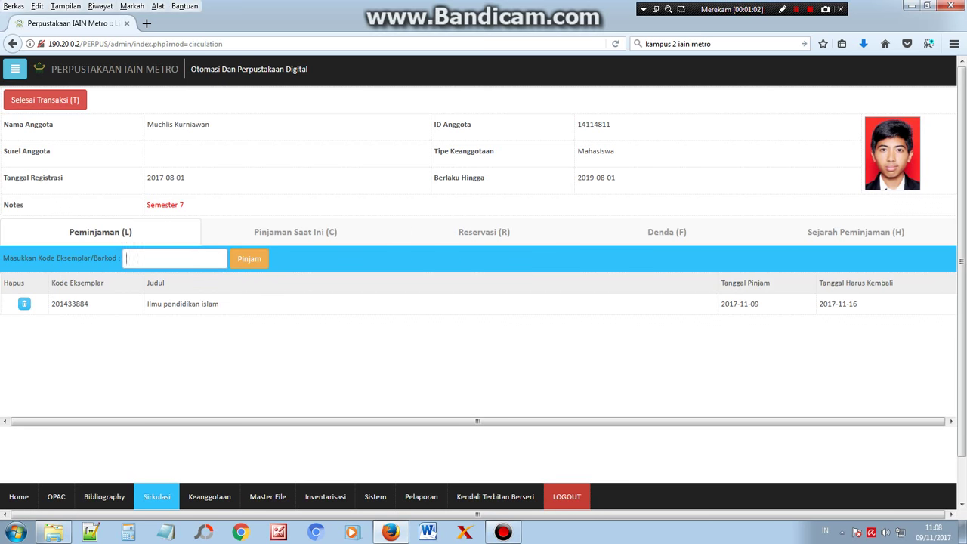
{"action": "type", "text": "200508375"}
{"action": "key", "text": "Return"}
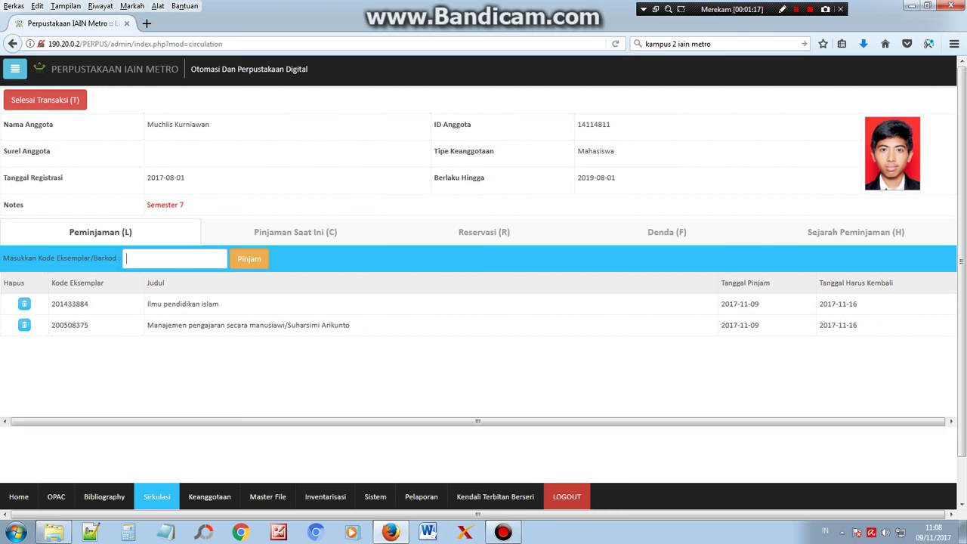
{"action": "key", "text": "alt+shift+t"}
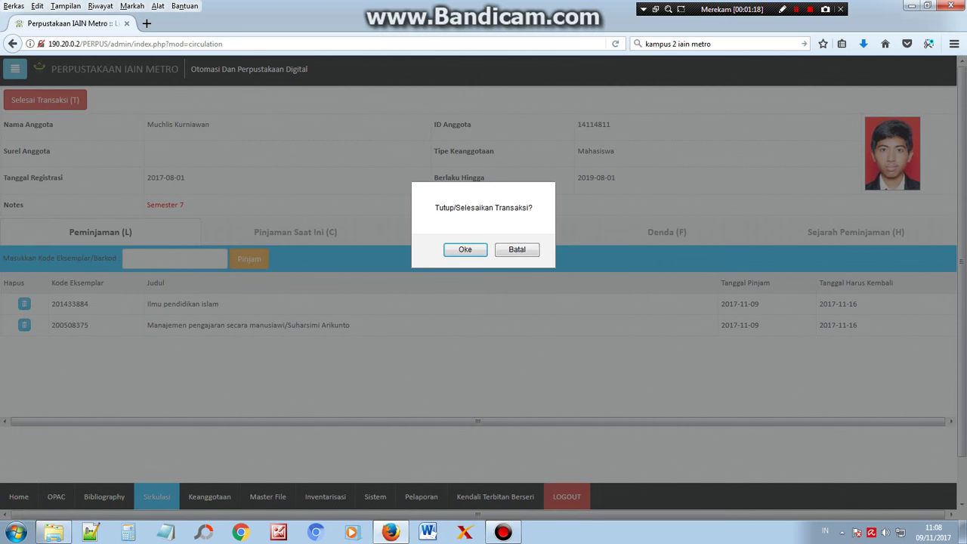
{"action": "key", "text": "Return"}
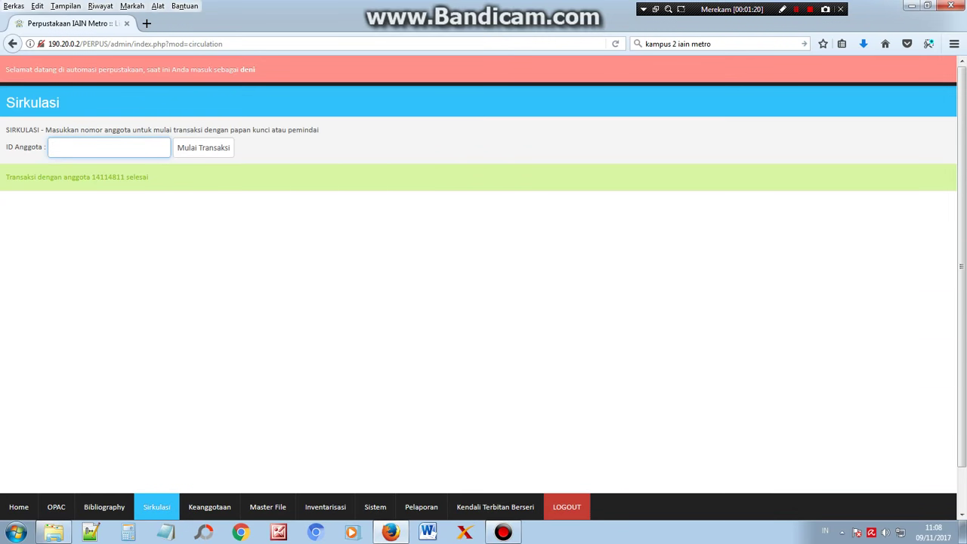
- Using the next borrower's member ID, lend the copies with item codes 201439458 and 201118371 and finish the transaction
{"action": "type", "text": "14120175"}
{"action": "key", "text": "Return"}
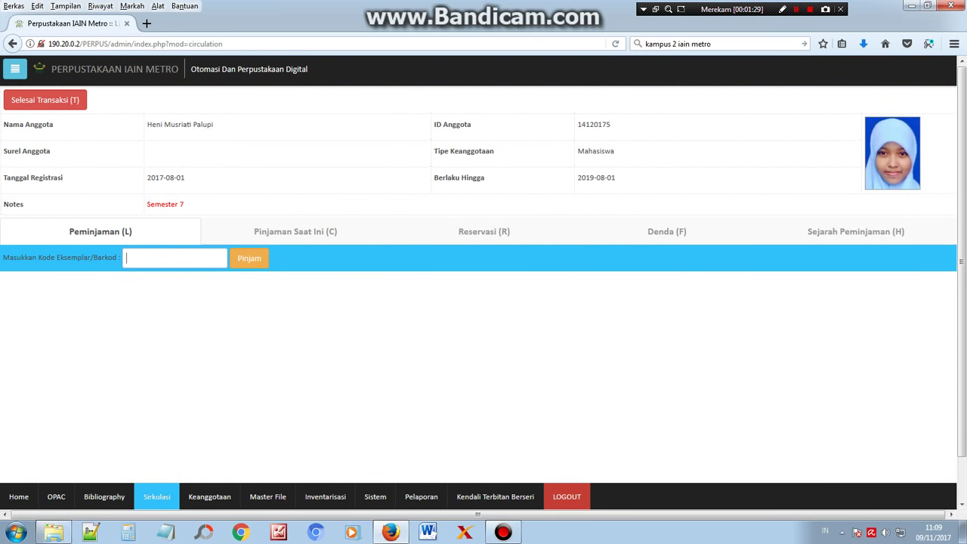
{"action": "type", "text": "201439458"}
{"action": "key", "text": "Return"}
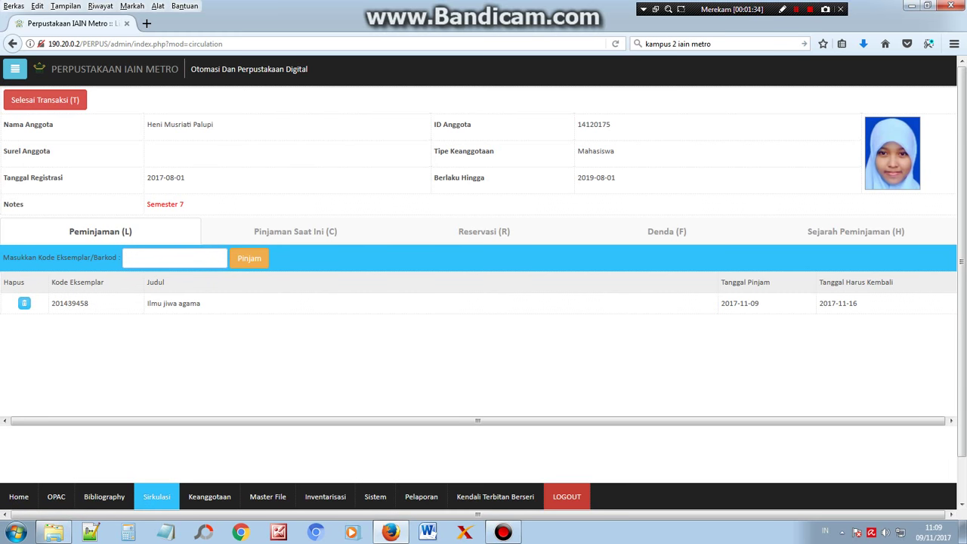
{"action": "type", "text": "201118371"}
{"action": "key", "text": "Return"}
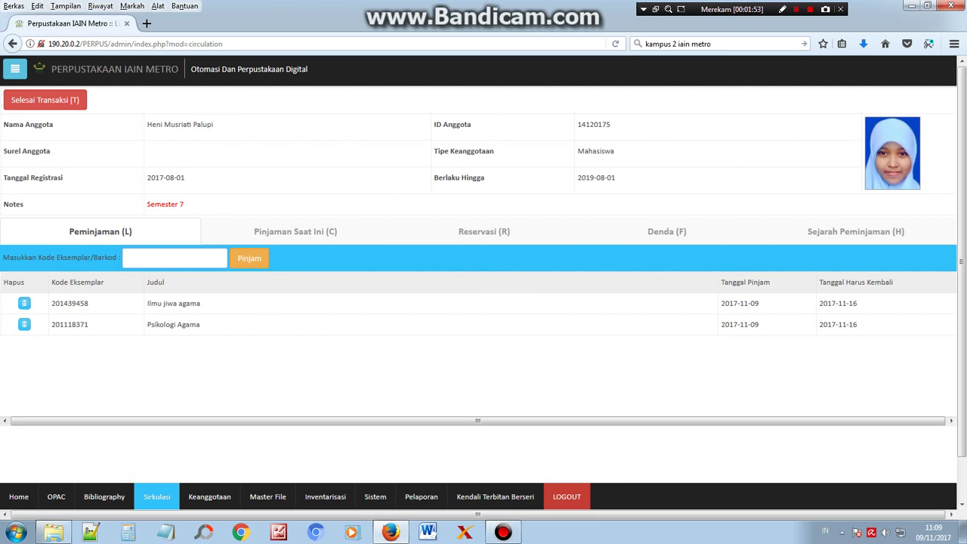
{"action": "key", "text": "alt+shift+t"}
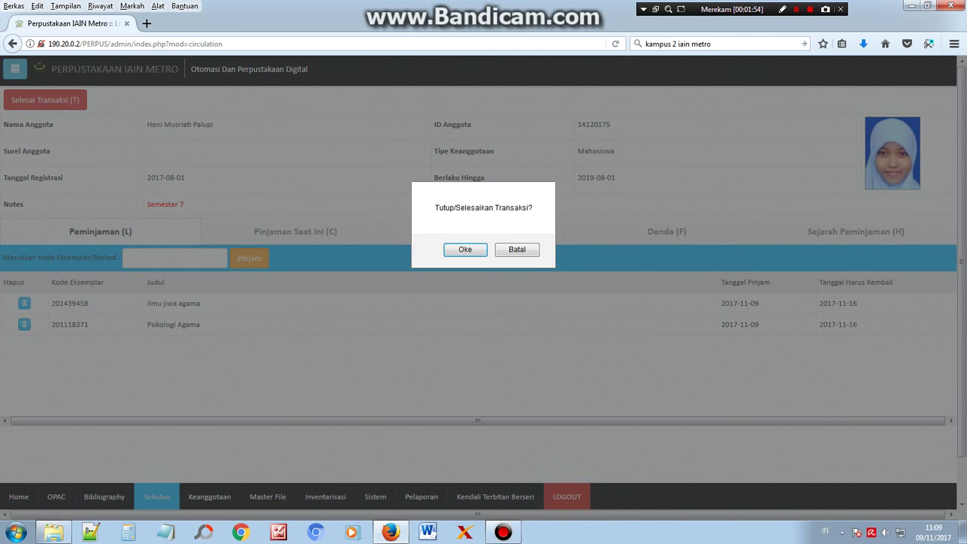
{"action": "key", "text": "Return"}
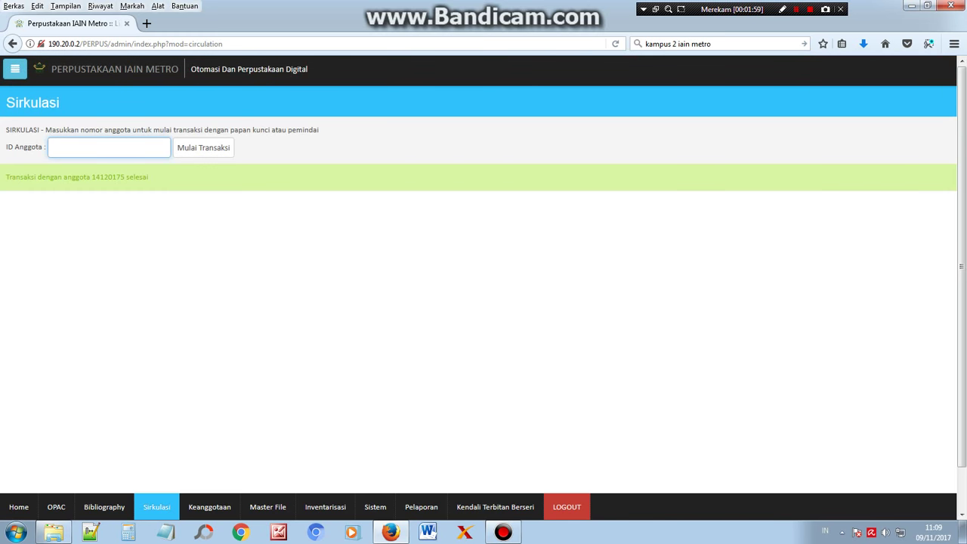
- Open the next borrower's record by member ID to check the current loans, and close the transaction without lending anything
{"action": "type", "text": "14120255"}
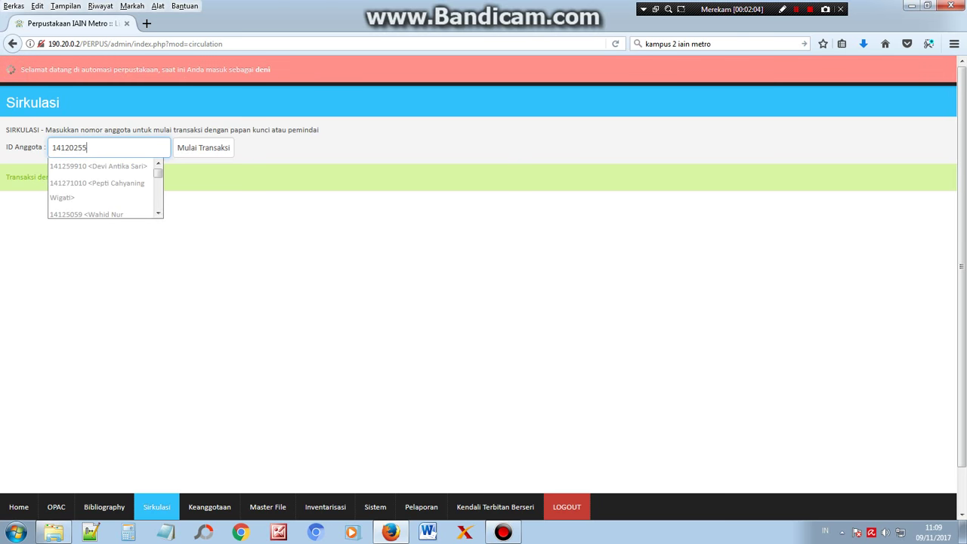
{"action": "key", "text": "Return"}
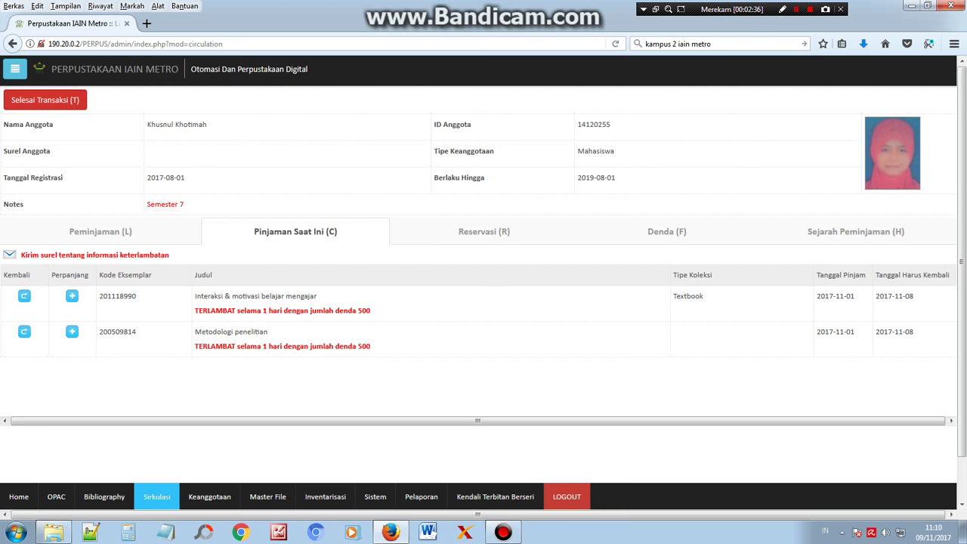
{"action": "left_click", "coordinate": [46, 100]}
{"action": "key", "text": "Return"}
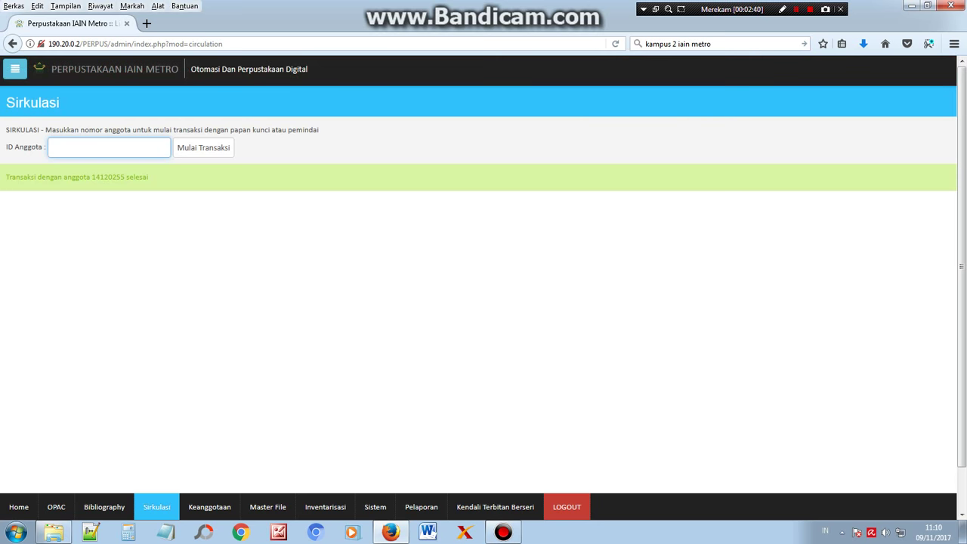
- Using the next borrower's member ID, lend the copy with item code 201017712 and finish the transaction
{"action": "type", "text": "160"}
{"action": "type", "text": "1010020"}
{"action": "key", "text": "Return"}
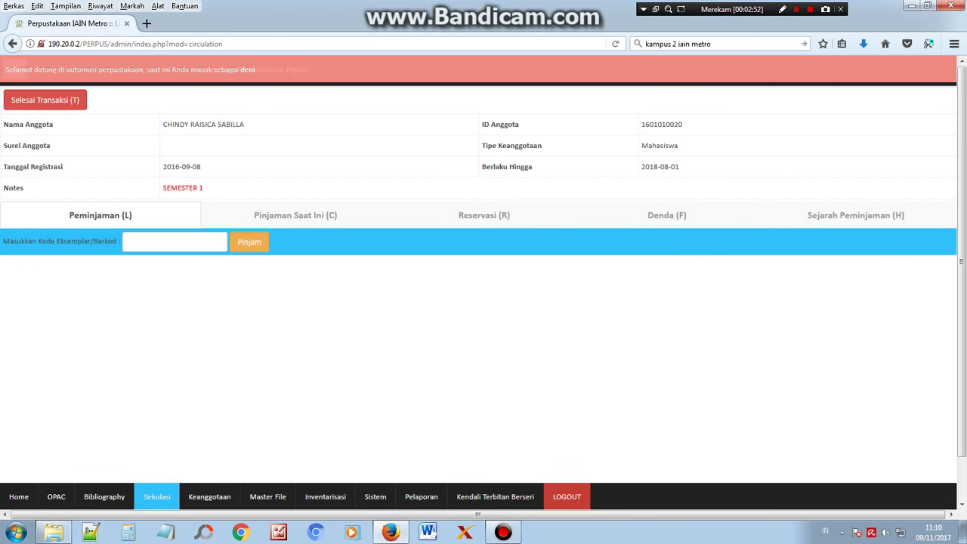
{"action": "type", "text": "201017712"}
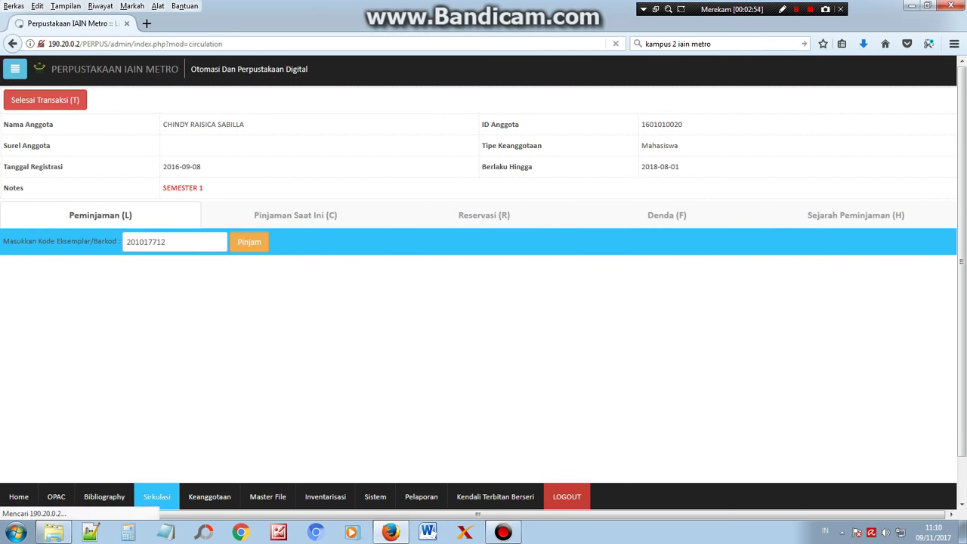
{"action": "key", "text": "Return"}
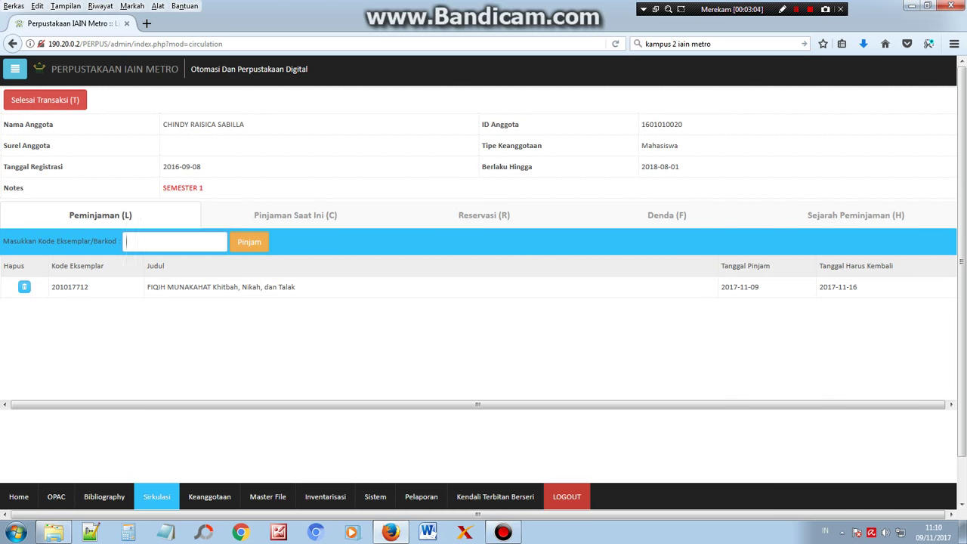
{"action": "key", "text": "alt+shift+t"}
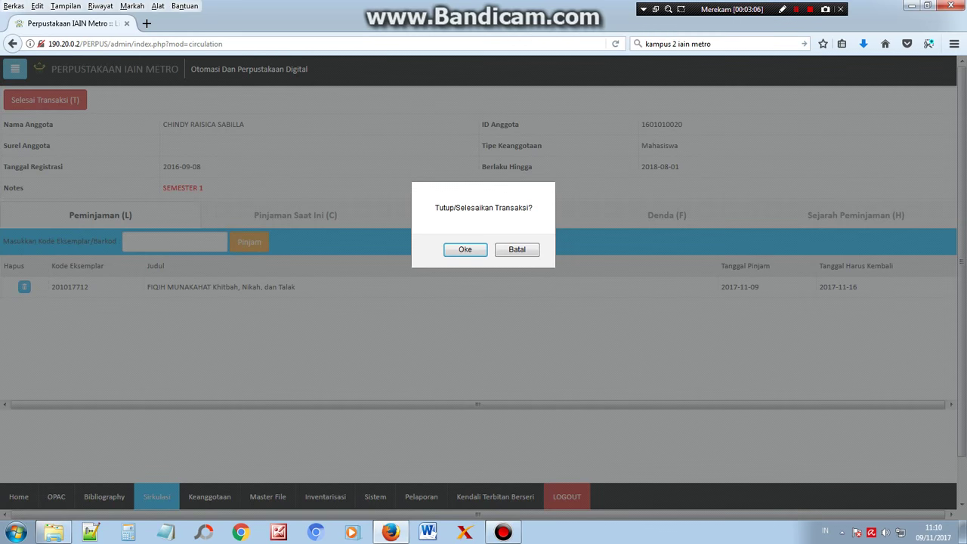
{"action": "key", "text": "Return"}
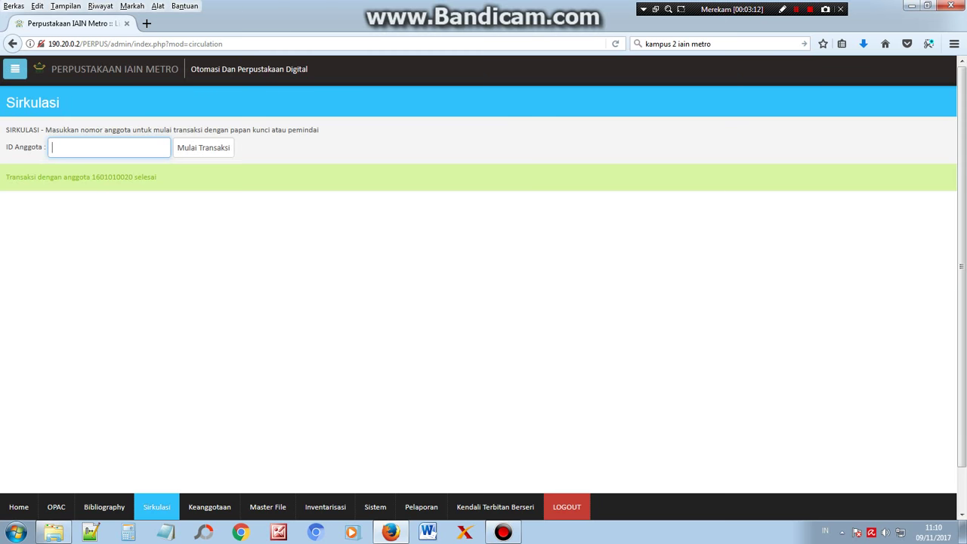
- Using the next borrower's member ID, lend the copy with item code 201434153 and finish the transaction
{"action": "type", "text": "14118134"}
{"action": "key", "text": "Return"}
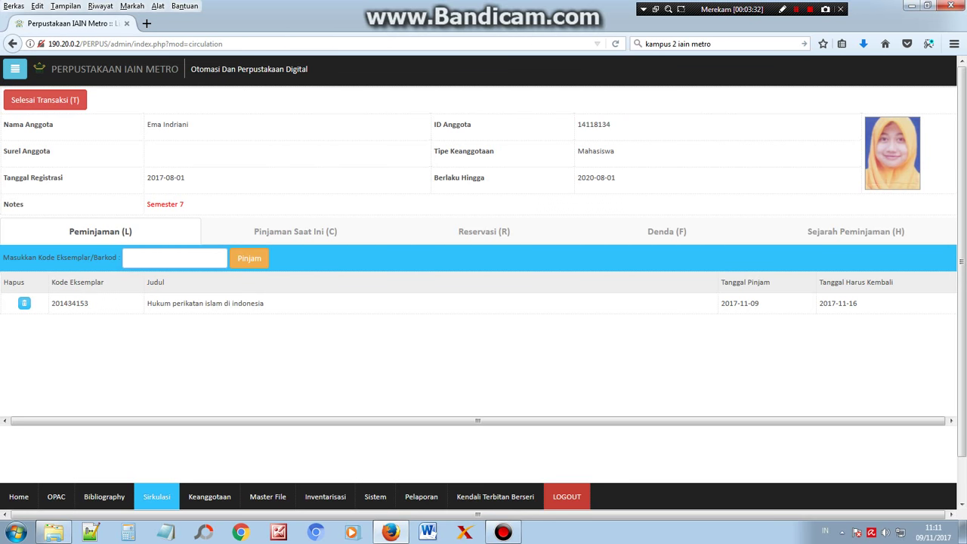
{"action": "key", "text": "alt+shift+t"}
{"action": "key", "text": "Return"}
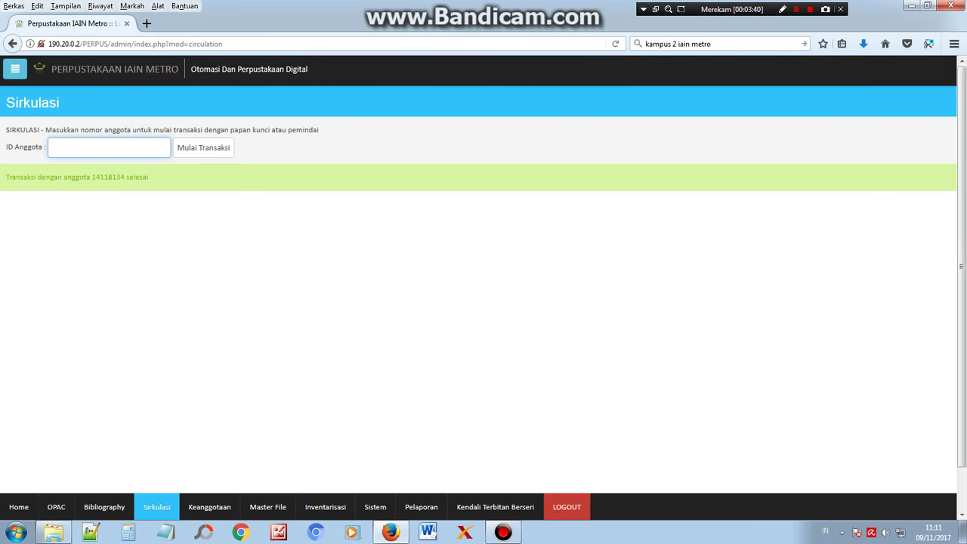
- Using the next borrower's member ID, lend the copy with item code 201435113 and finish the transaction
{"action": "type", "text": "1411"}
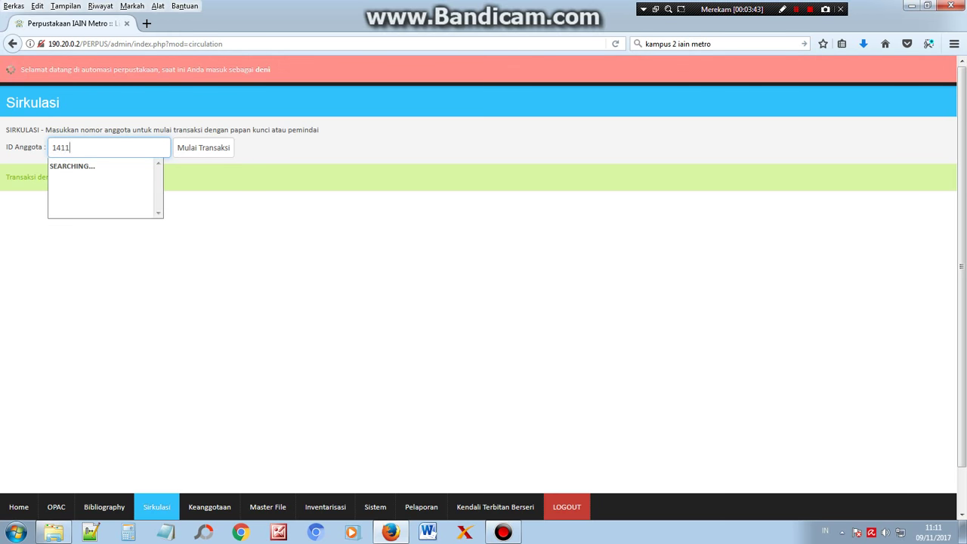
{"action": "type", "text": "8934"}
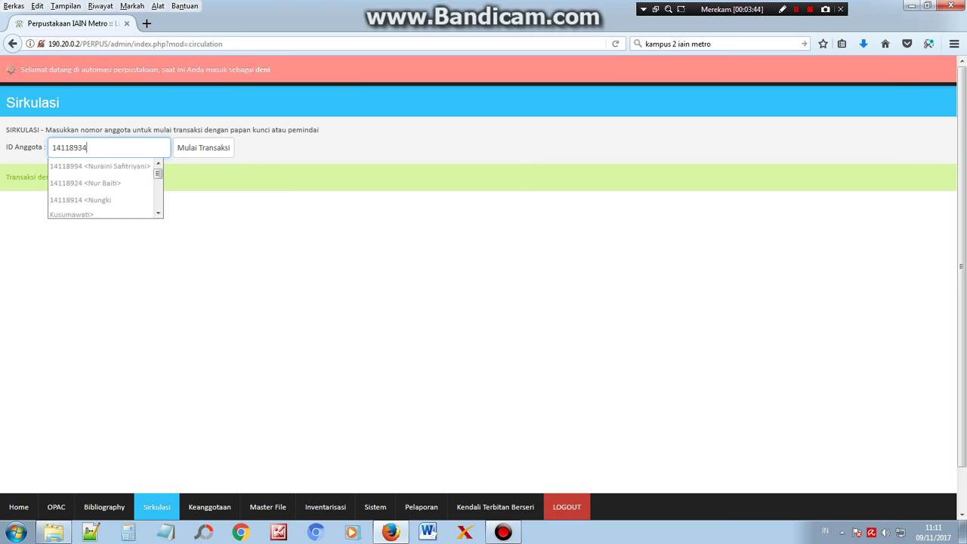
{"action": "key", "text": "Return"}
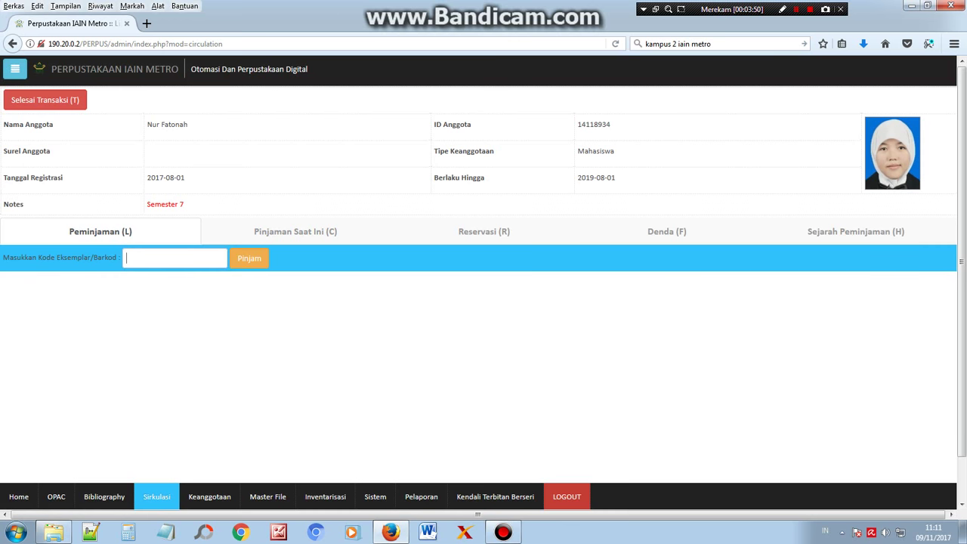
{"action": "type", "text": "201435113"}
{"action": "key", "text": "Return"}
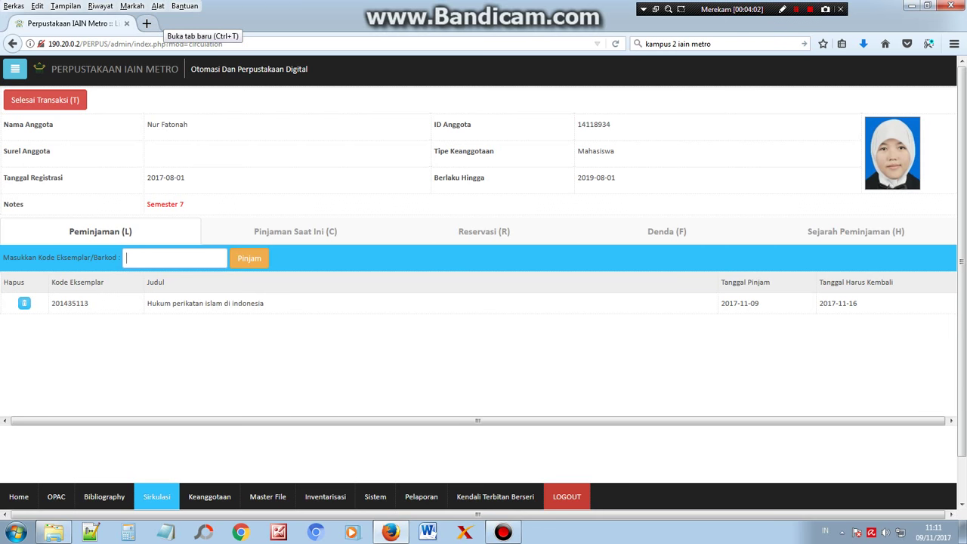
{"action": "left_click", "coordinate": [45, 100]}
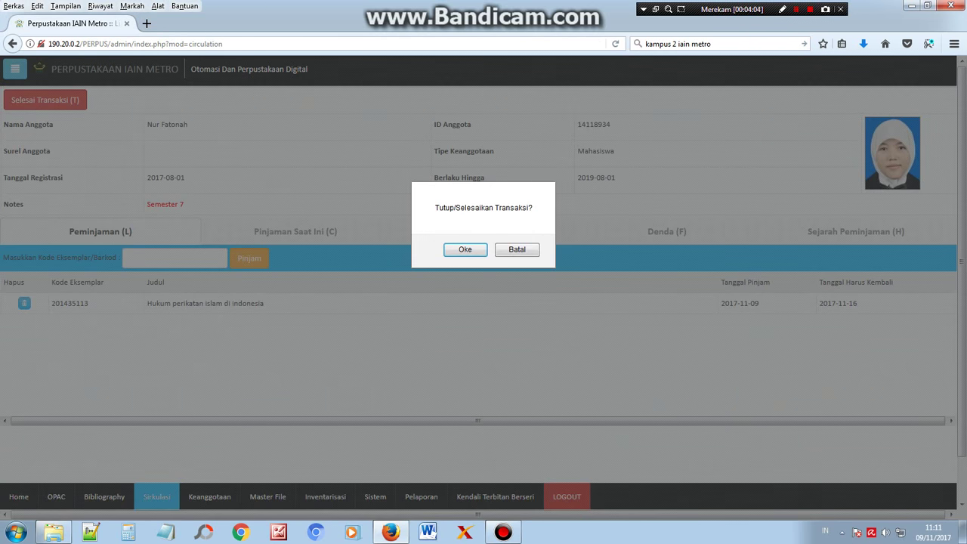
{"action": "key", "text": "Return"}
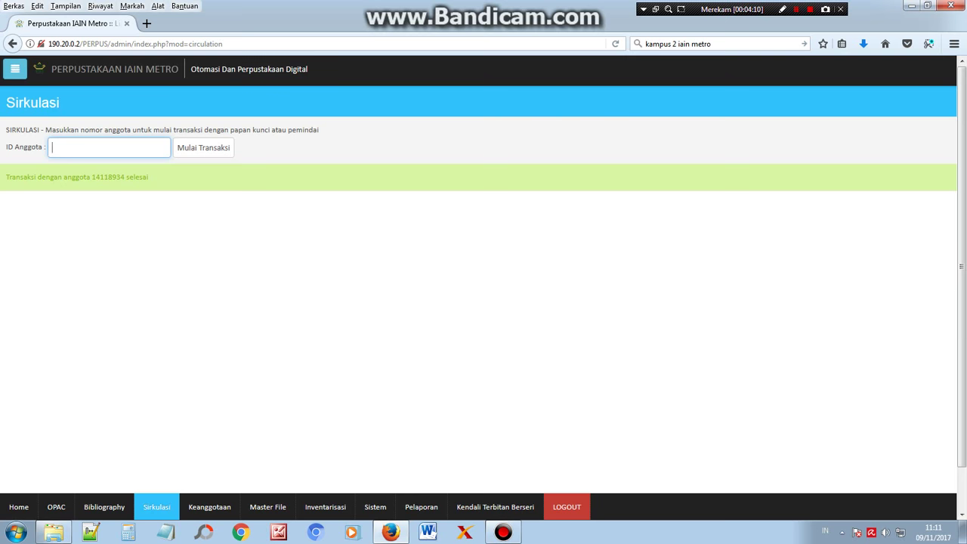
- Using the next borrower's member ID, lend the copy with item code 201432931 and finish the transaction
{"action": "type", "text": "17"}
{"action": "type", "text": "021000"}
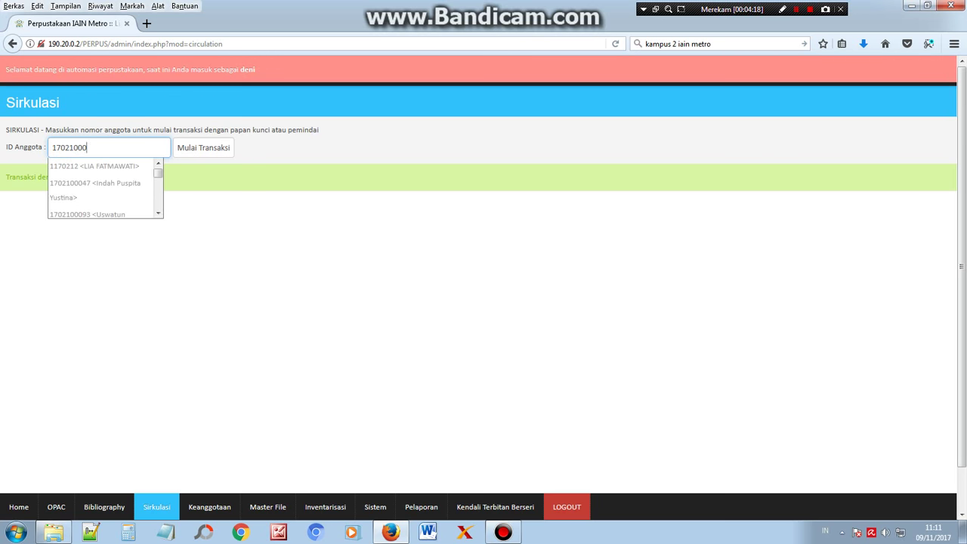
{"action": "type", "text": "13"}
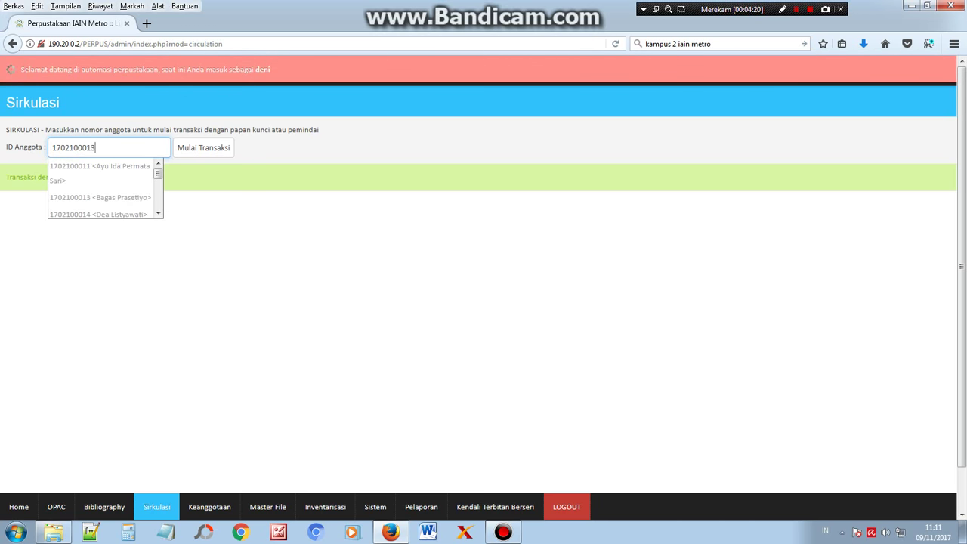
{"action": "key", "text": "Return"}
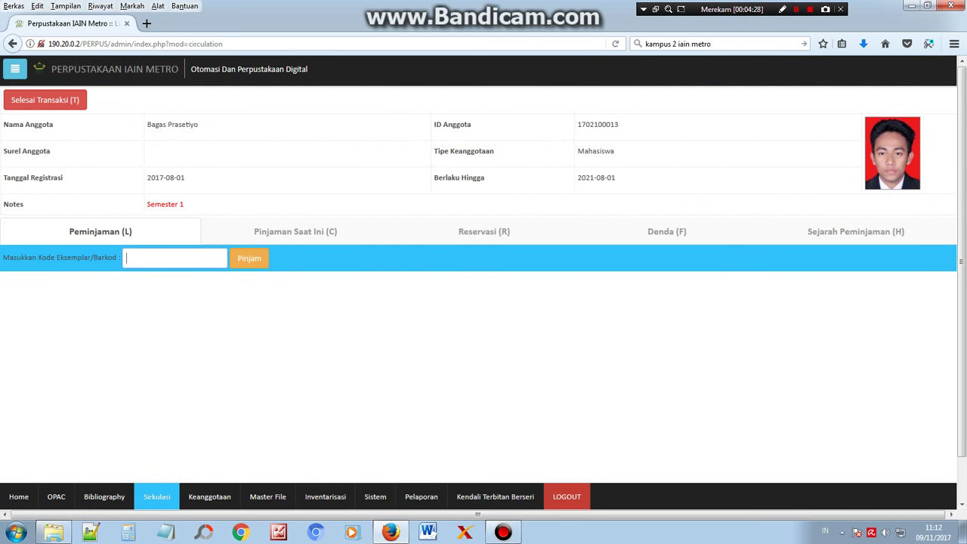
{"action": "type", "text": "201432931"}
{"action": "key", "text": "Return"}
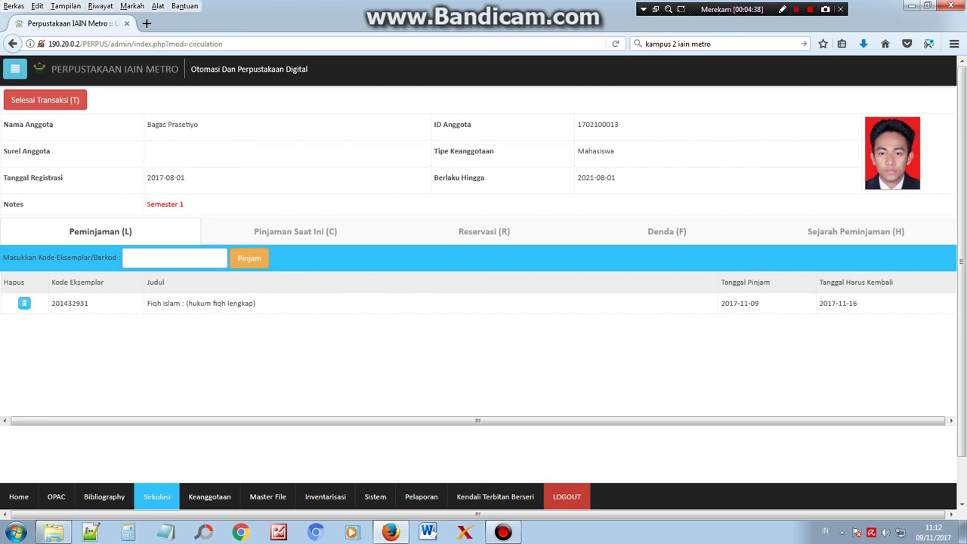
{"action": "key", "text": "alt+shift+t"}
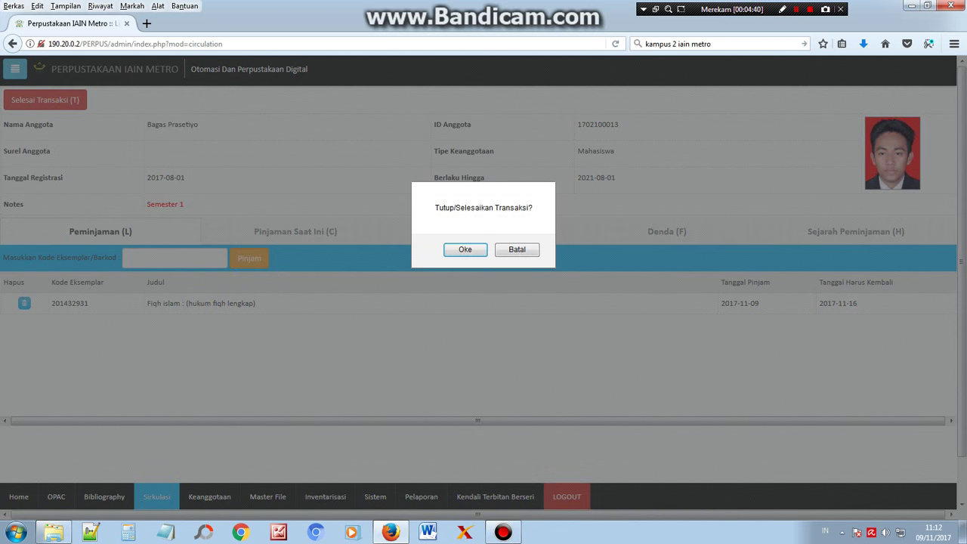
{"action": "key", "text": "Return"}
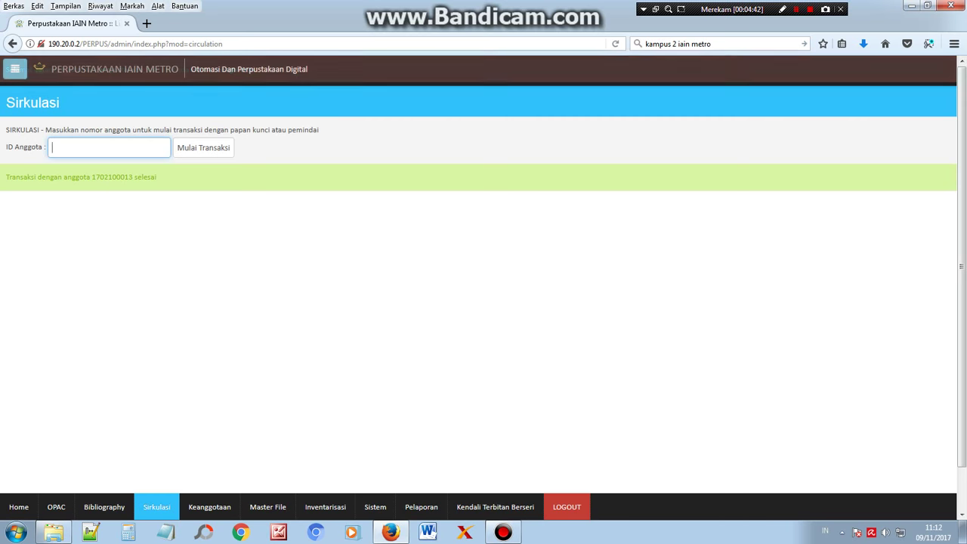